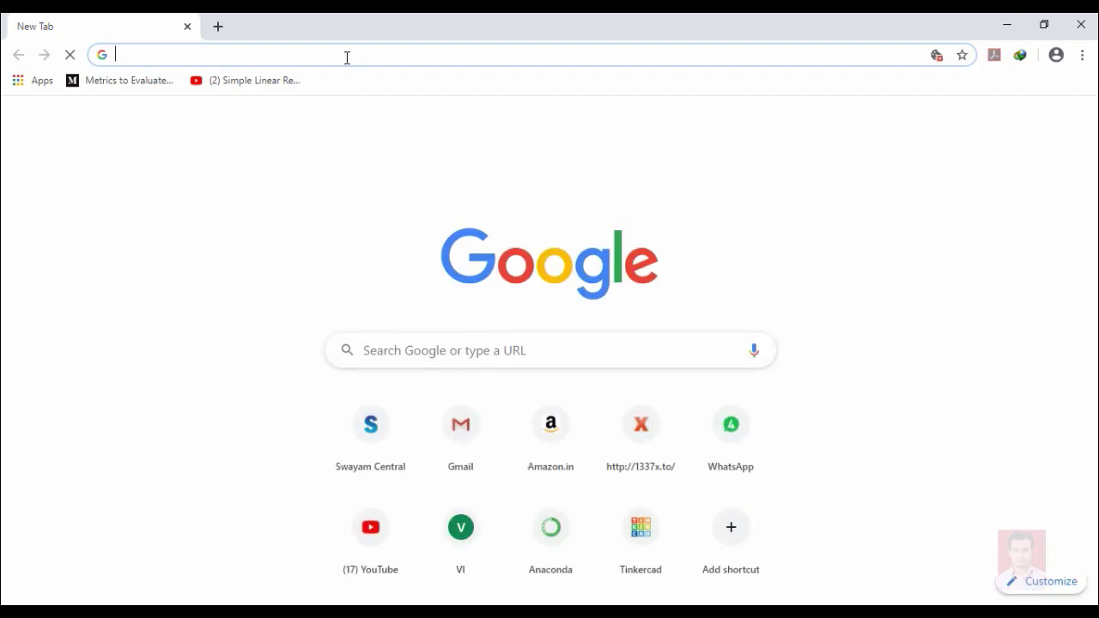
# Step: Go to circuito.io from Chrome's address bar
pyautogui.write('circuito')
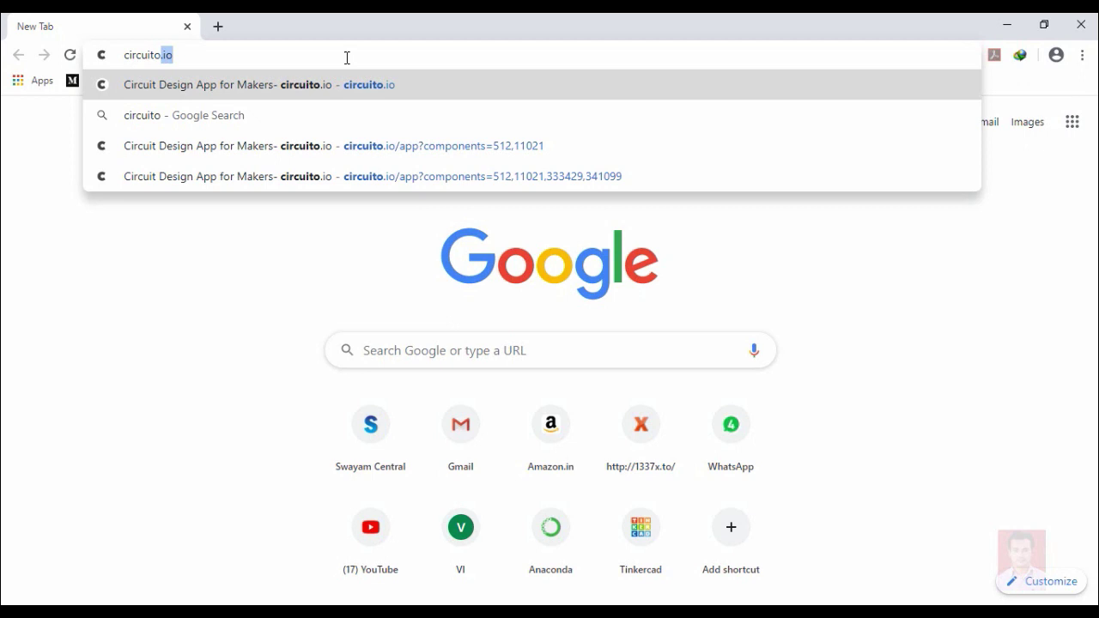
pyautogui.write('.io')
pyautogui.press('Return')
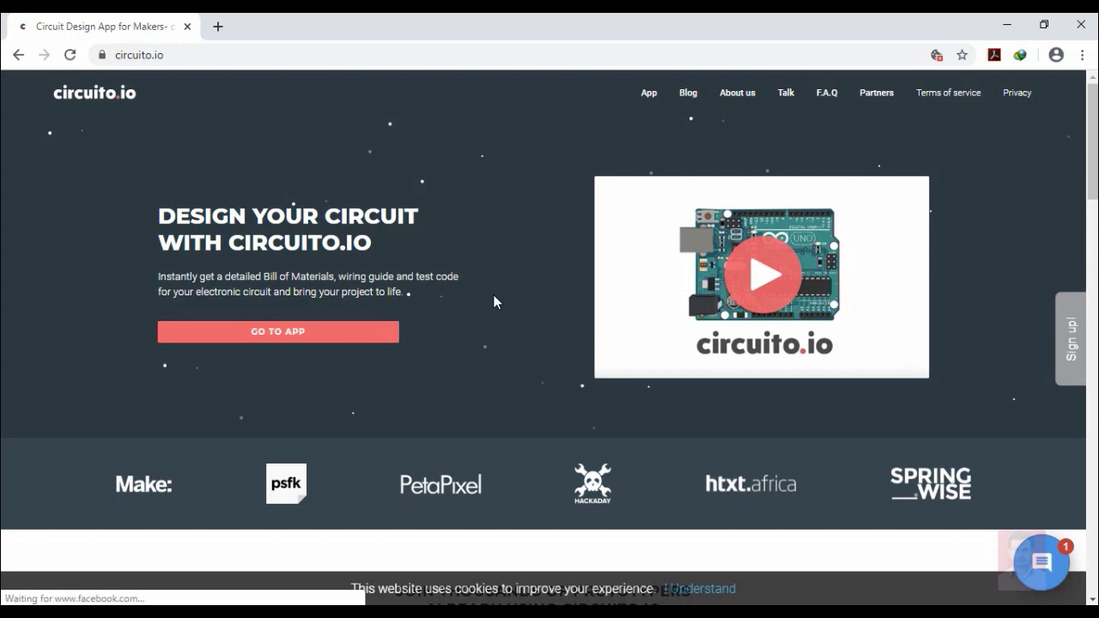
# Step: Enter the circuito.io app, agree to the terms, and dismiss the welcome and Parts popups
pyautogui.click(292, 340)
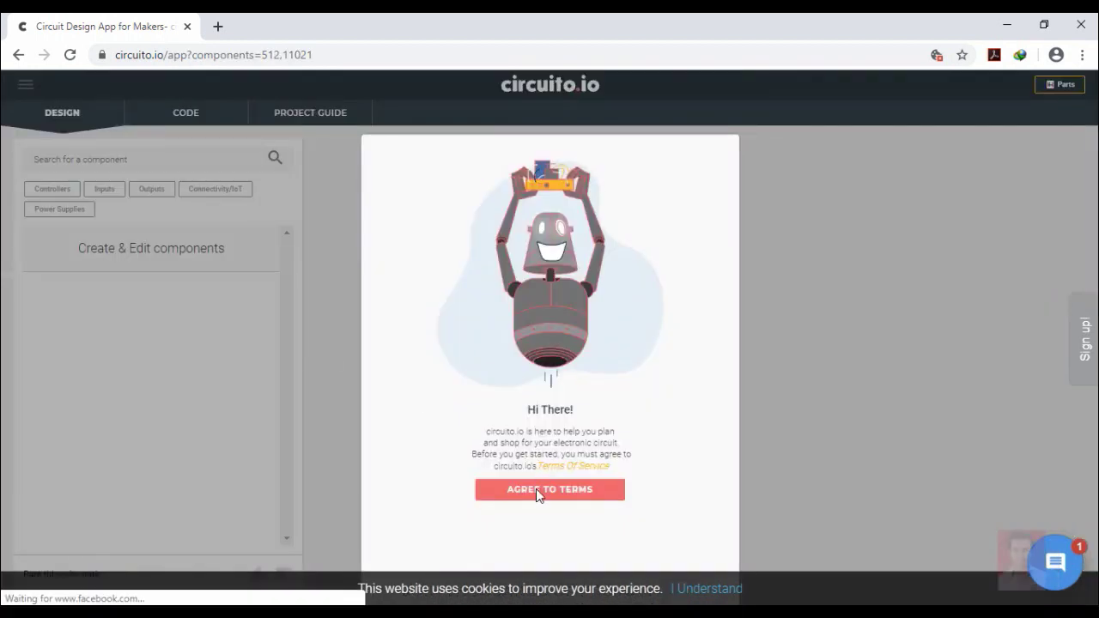
pyautogui.click(536, 493)
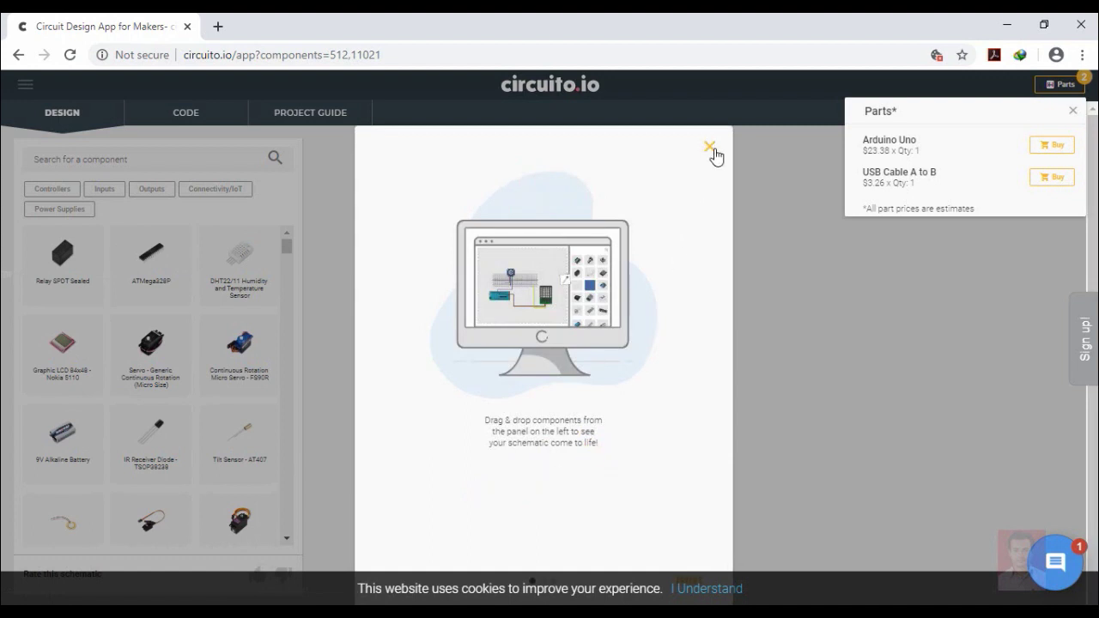
pyautogui.click(800, 175)
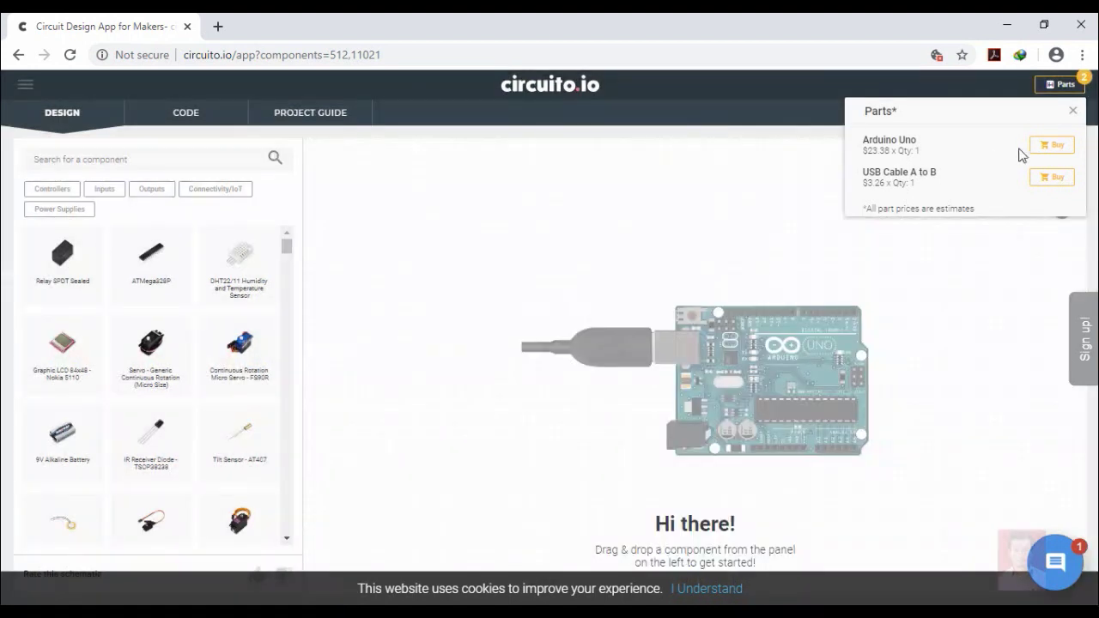
pyautogui.click(1073, 120)
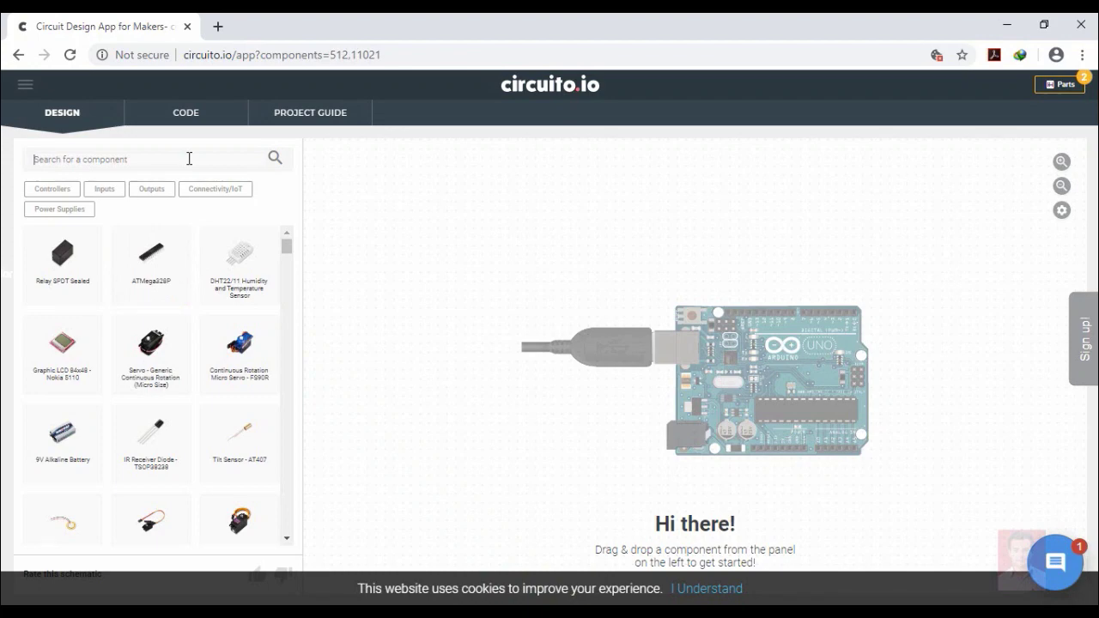
# Step: Search for 'lm35' and add the LM35 temperature sensor to the circuit
pyautogui.write('lm35')
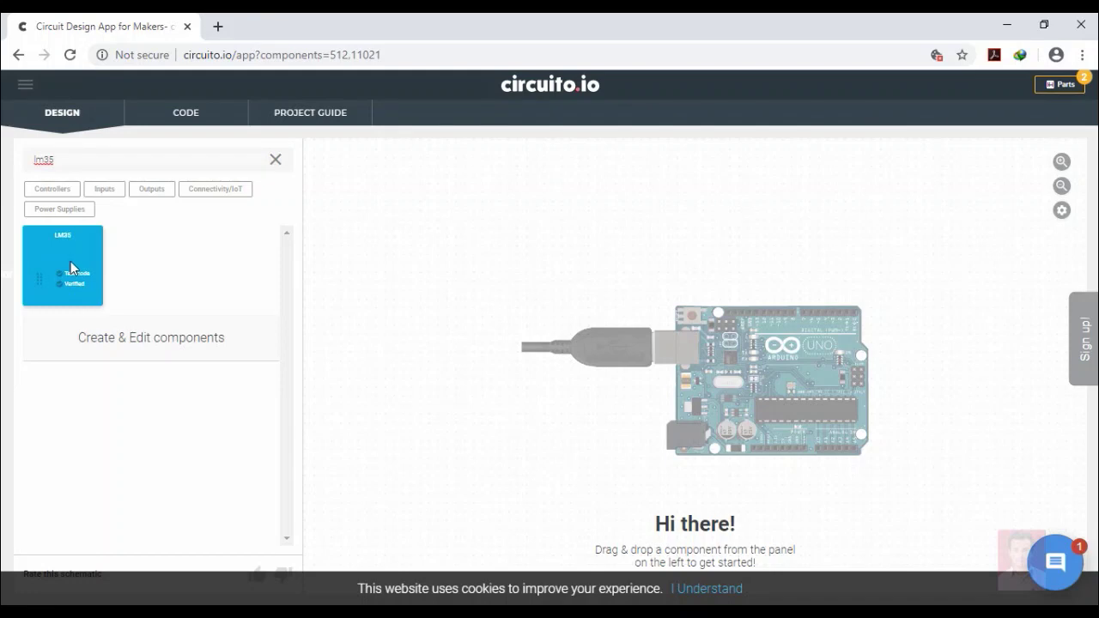
pyautogui.click(70, 261)
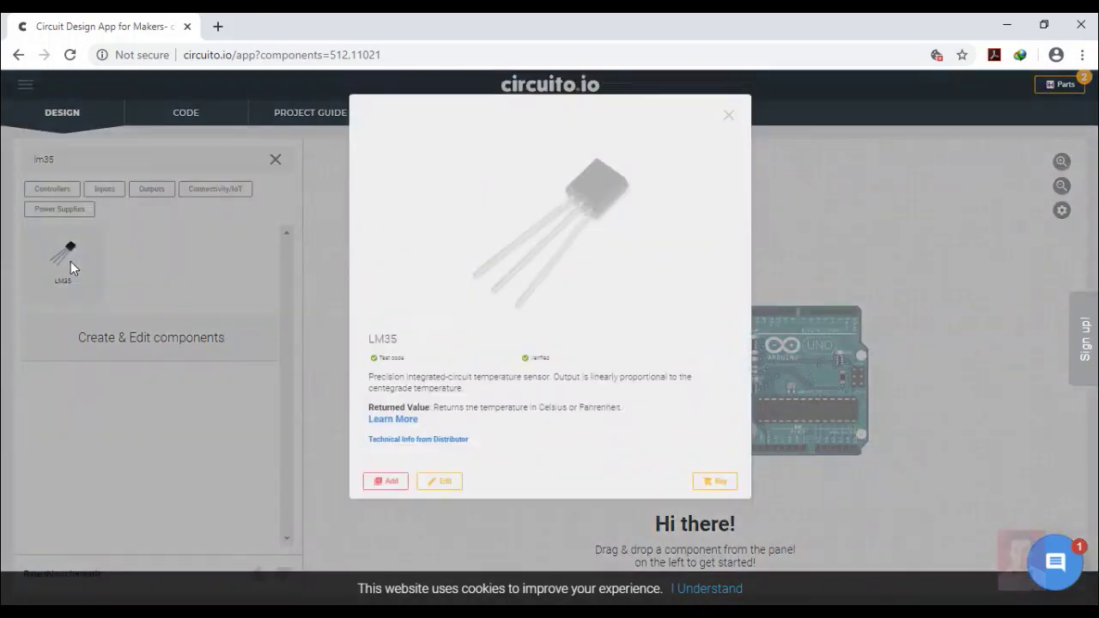
pyautogui.click(387, 486)
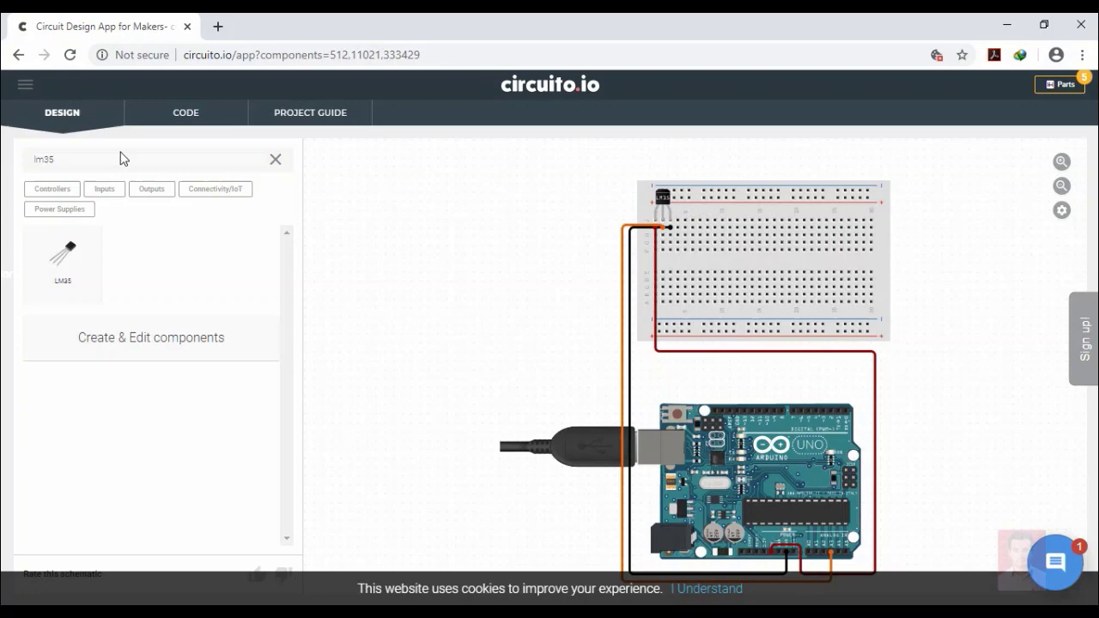
# Step: Search for 'lcd', add the LCD 16x2 to the circuit, and dismiss the cookie notice
pyautogui.click(276, 160)
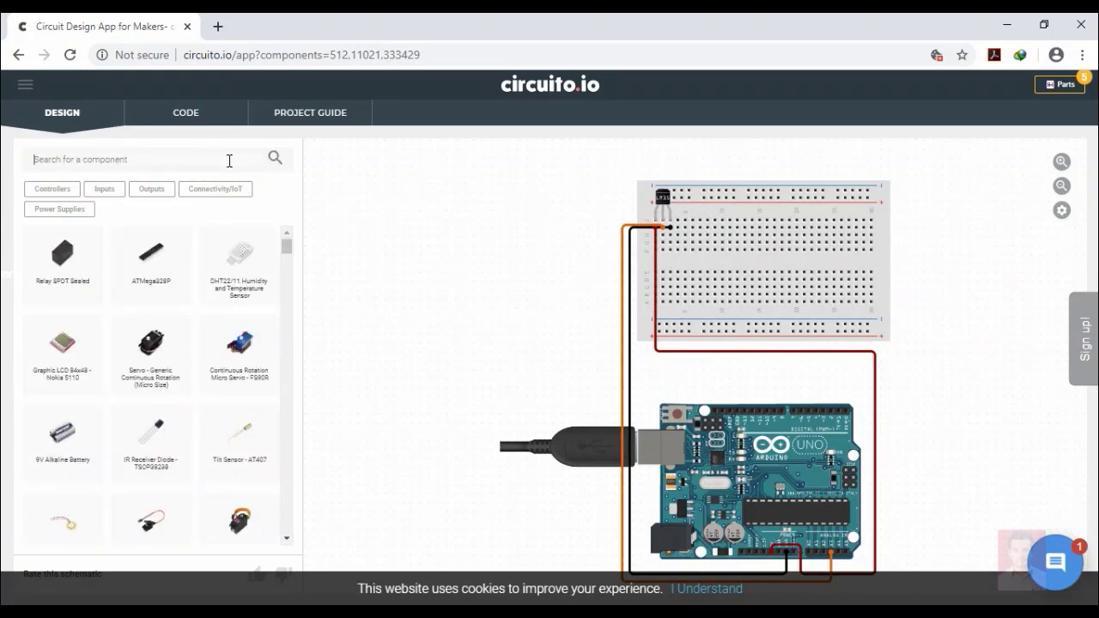
pyautogui.write('lcd')
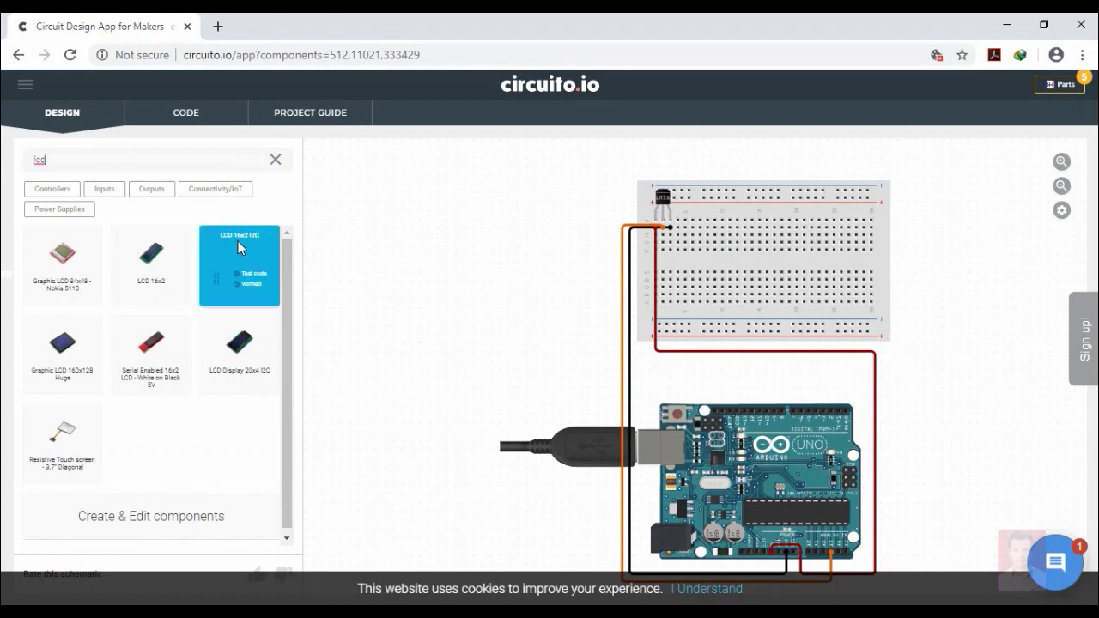
pyautogui.click(156, 273)
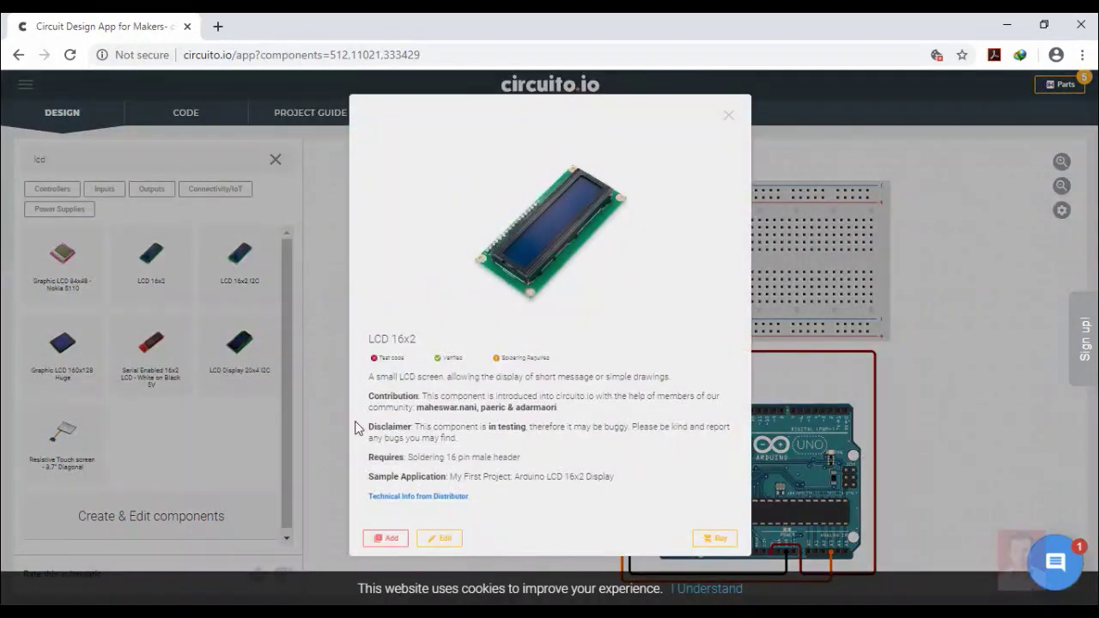
pyautogui.click(391, 538)
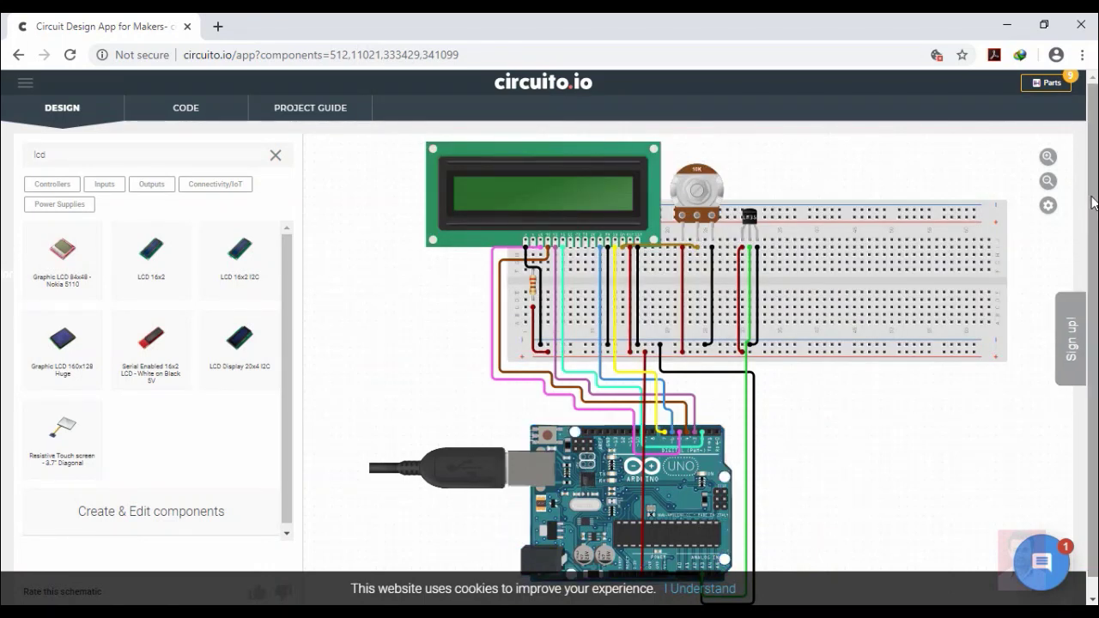
pyautogui.moveTo(1093, 202); pyautogui.dragTo(1095, 283)
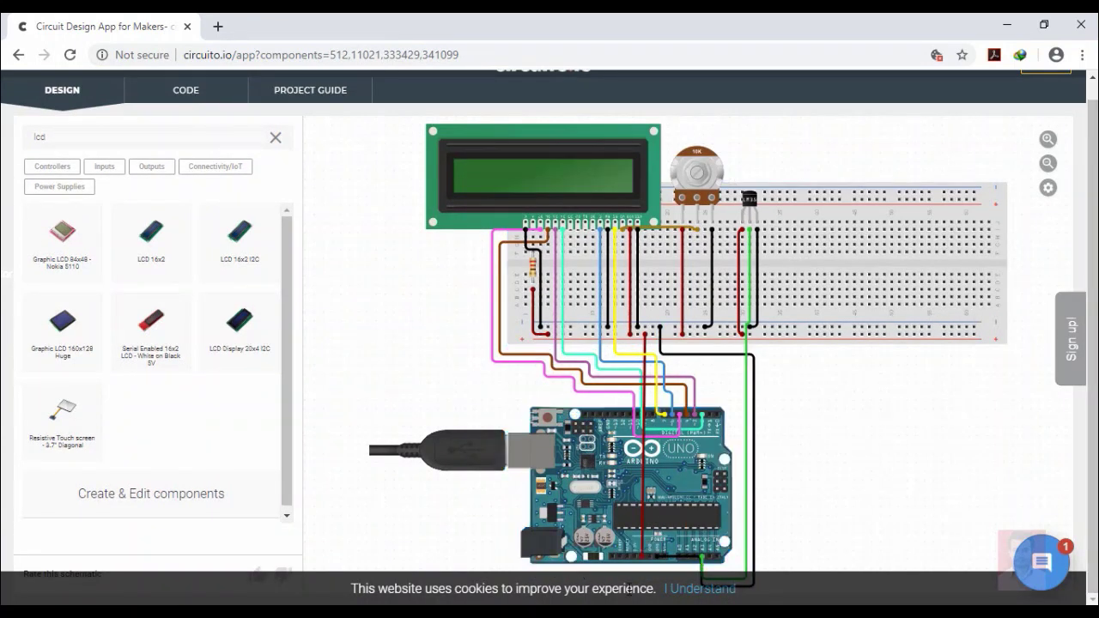
pyautogui.click(684, 589)
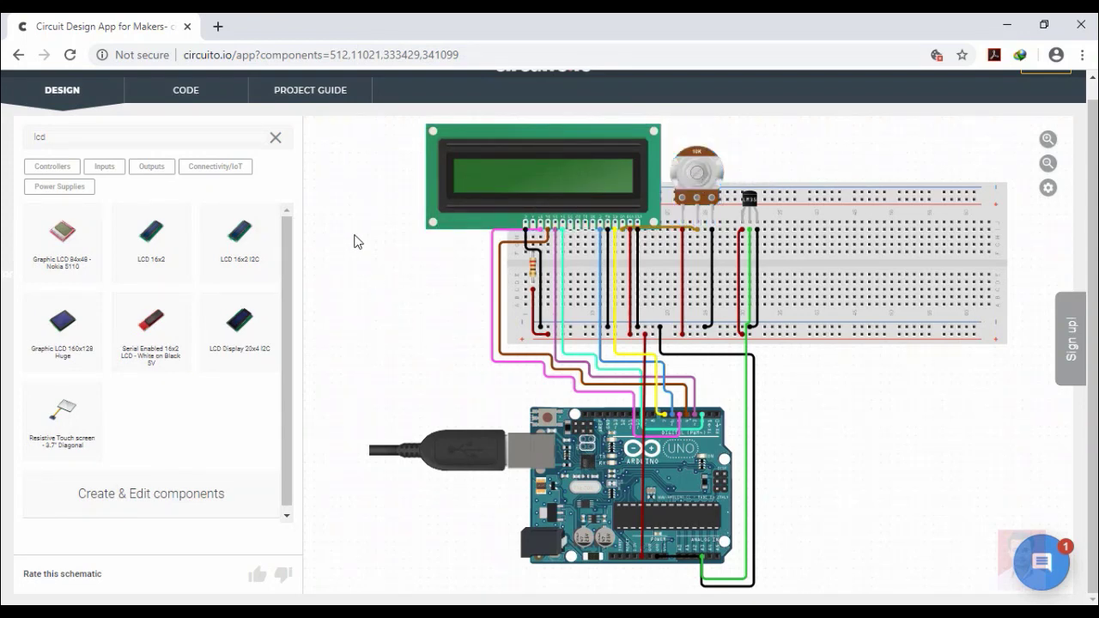
# Step: Open the generated firmware code and scroll down through it
pyautogui.click(200, 97)
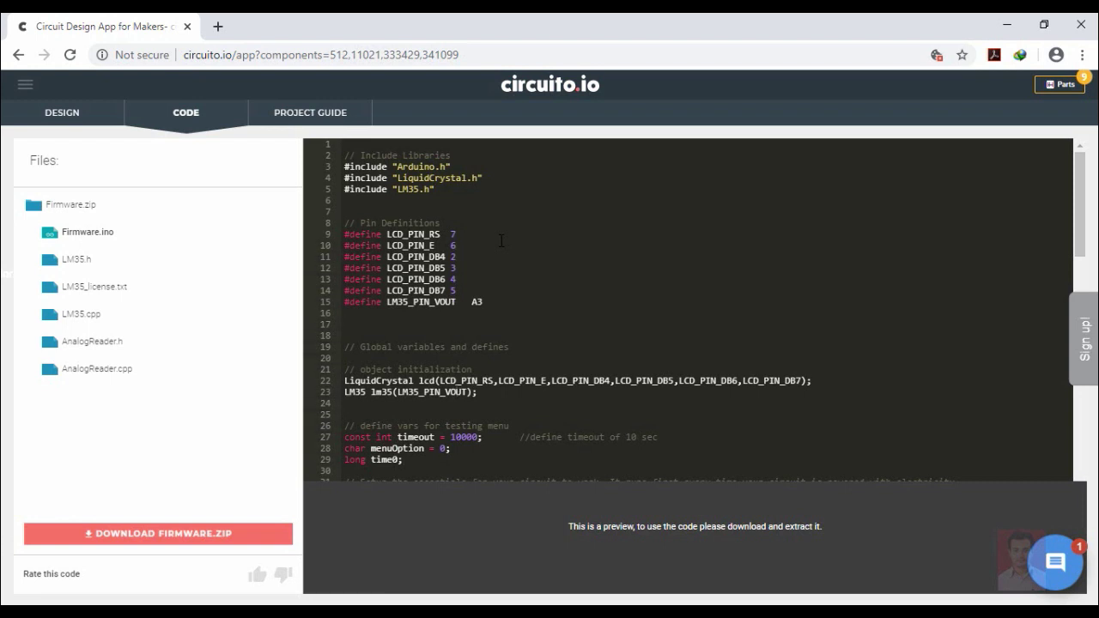
pyautogui.scroll(-2, 502, 241)
pyautogui.scroll(-2, 501, 240)
pyautogui.scroll(-2, 501, 240)
pyautogui.scroll(-2, 502, 240)
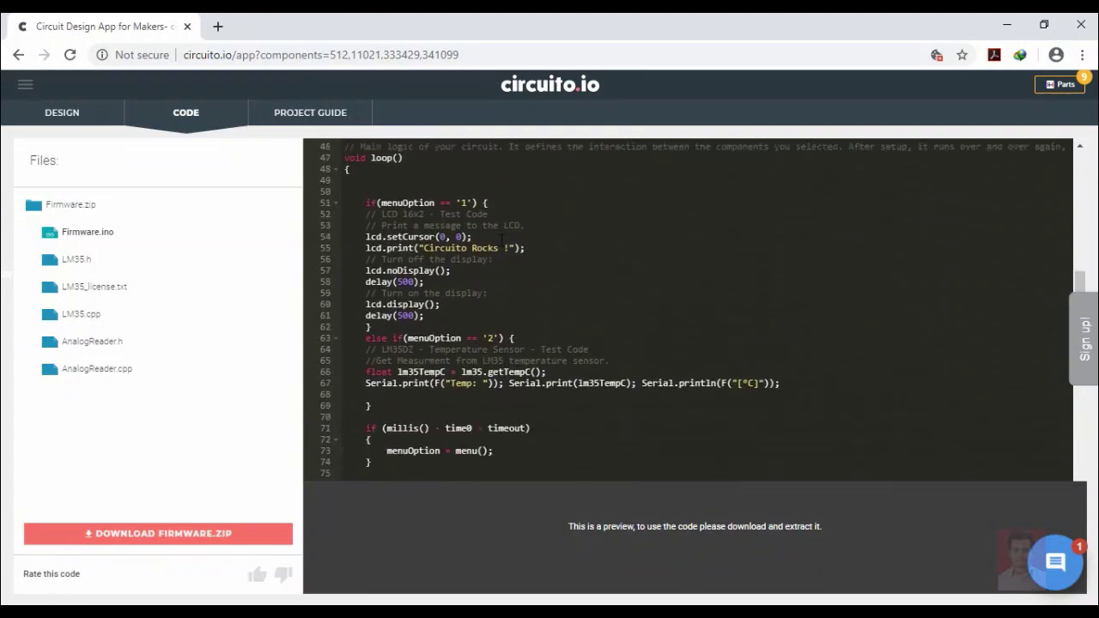
pyautogui.scroll(-2, 501, 239)
pyautogui.scroll(-2, 501, 238)
pyautogui.scroll(-1, 501, 239)
pyautogui.scroll(-2, 501, 239)
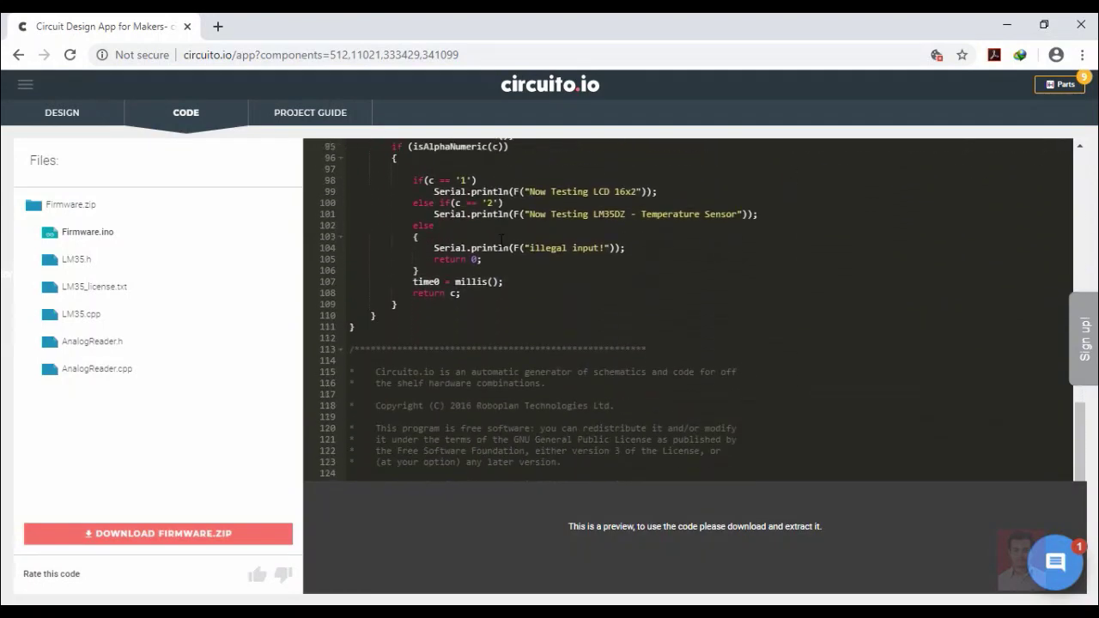
pyautogui.scroll(-1, 502, 239)
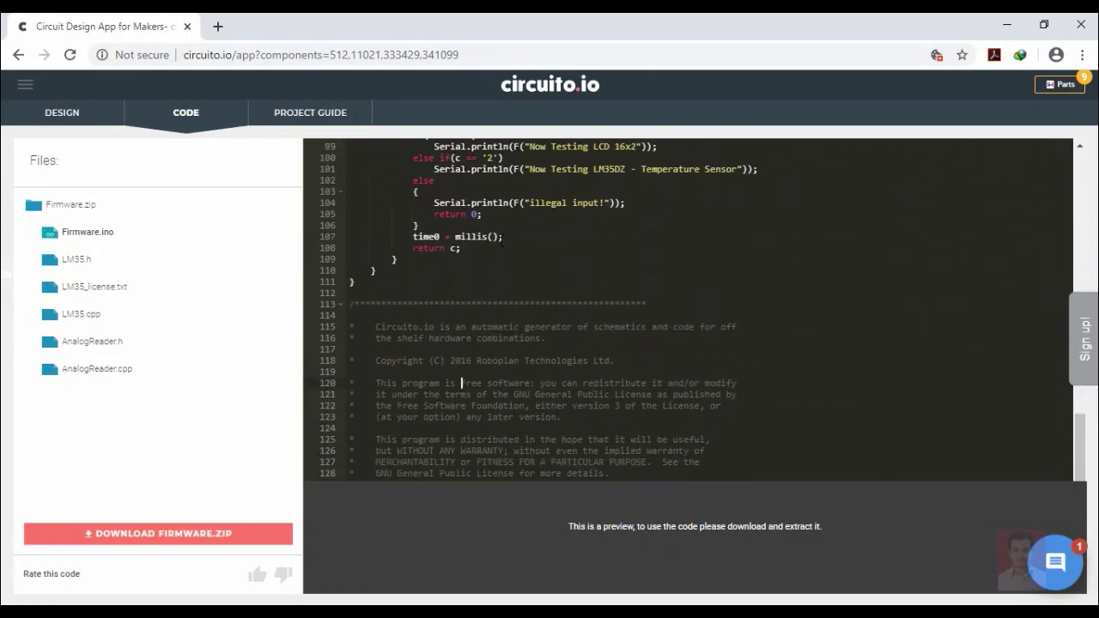
# Step: Scroll back to the top of the code, check the wired design, and return to the code view
pyautogui.scroll(1, 458, 236)
pyautogui.scroll(2, 455, 171)
pyautogui.scroll(2, 438, 155)
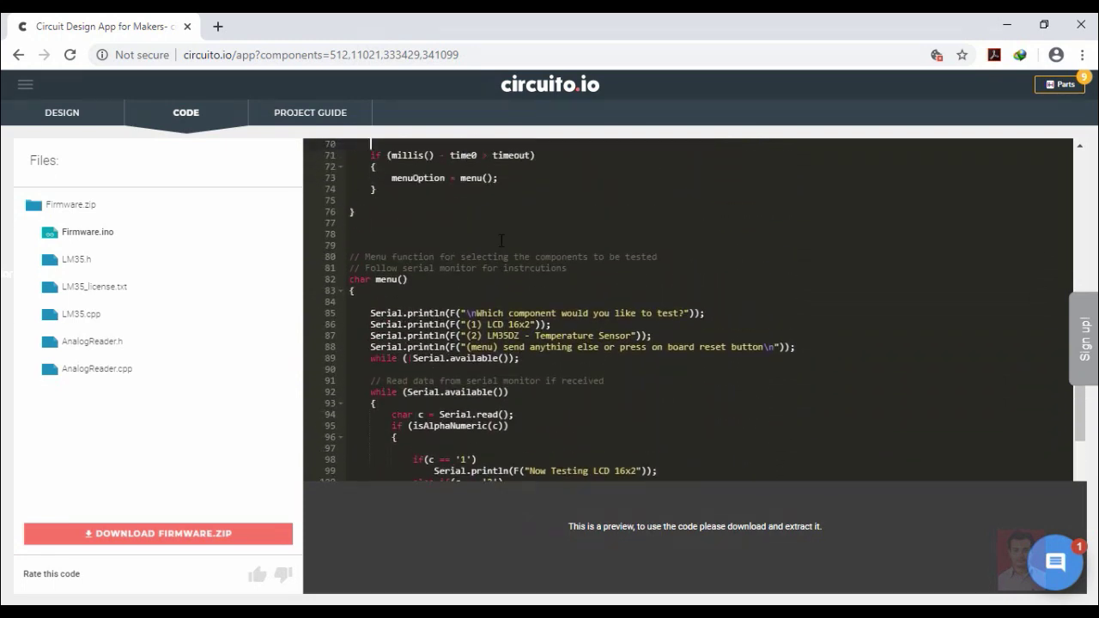
pyautogui.scroll(2, 428, 144)
pyautogui.scroll(2, 501, 240)
pyautogui.scroll(2, 502, 240)
pyautogui.scroll(2, 501, 241)
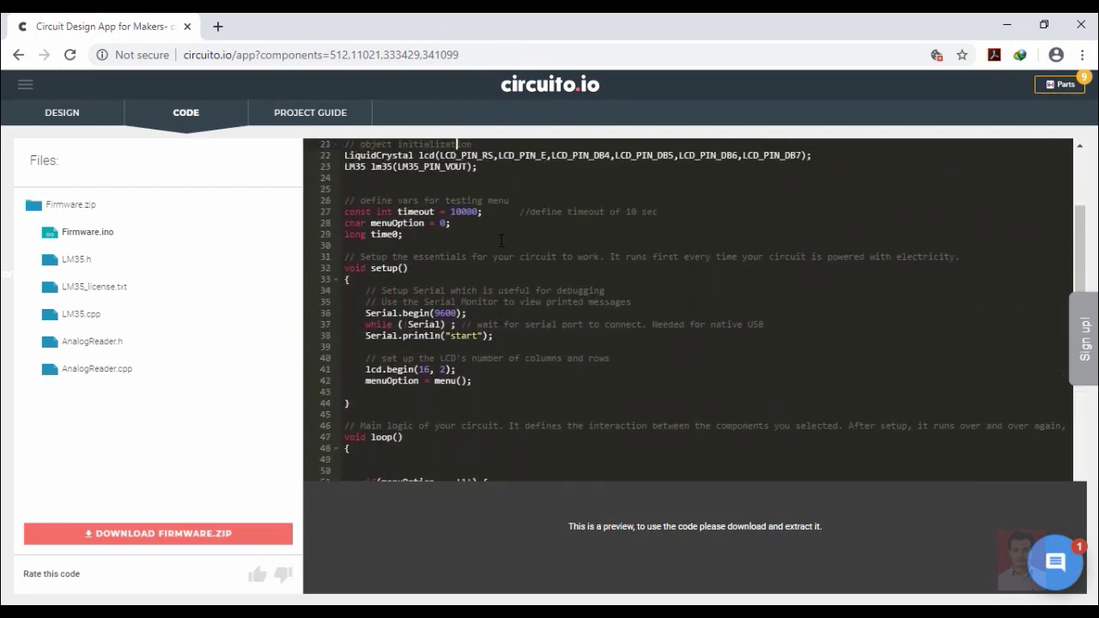
pyautogui.scroll(2, 501, 240)
pyautogui.scroll(1, 501, 240)
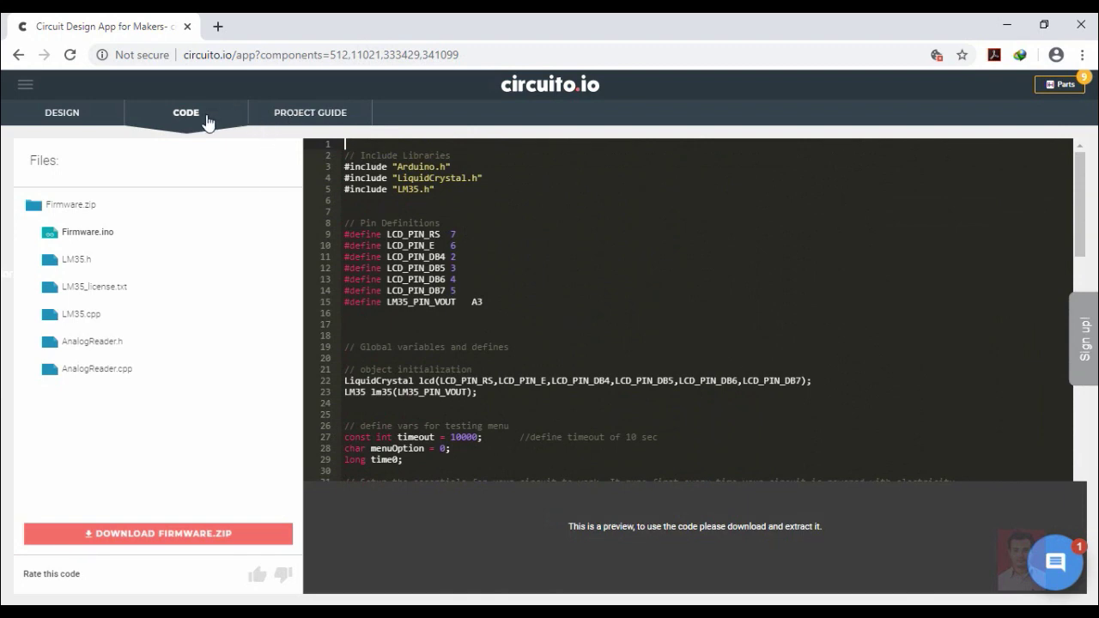
pyautogui.click(84, 118)
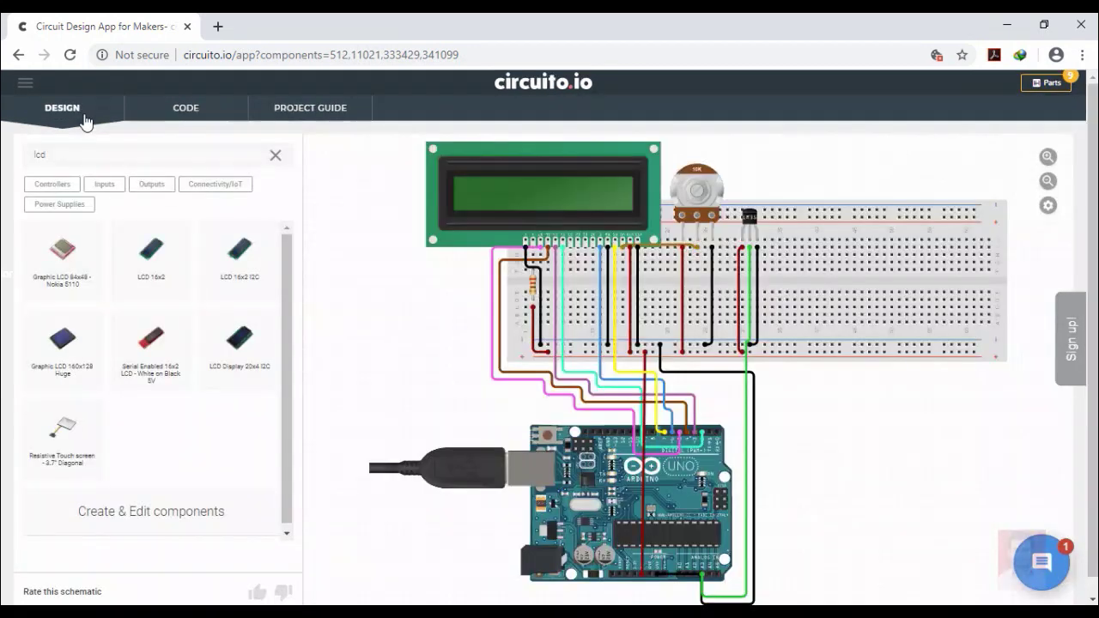
pyautogui.click(186, 112)
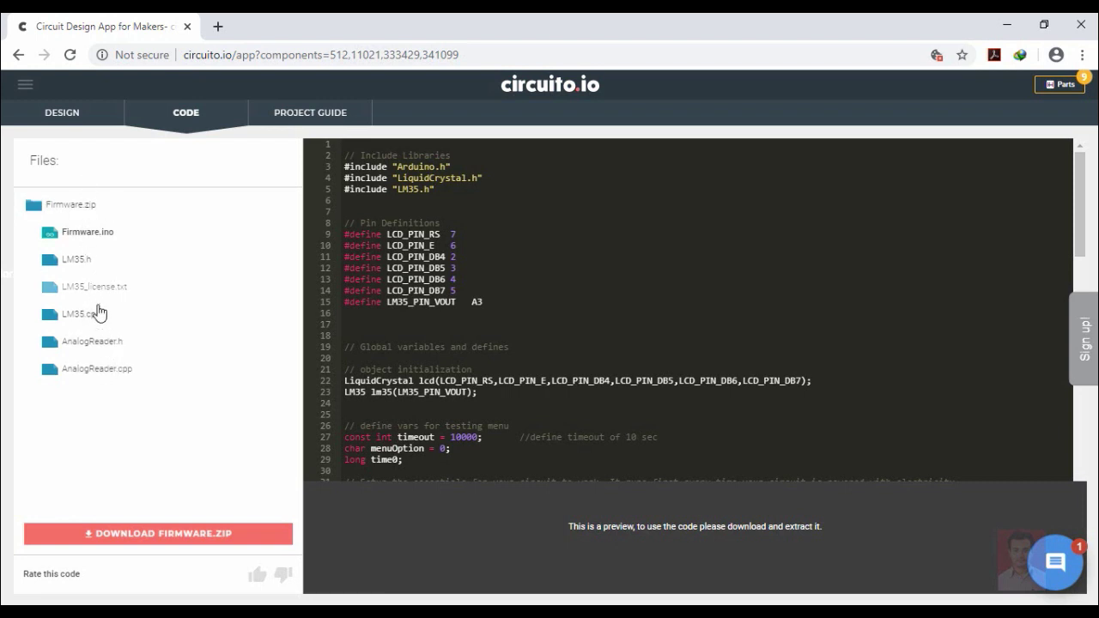
# Step: Download Firmware.zip with Internet Download Manager and open its Downloads\Compressed folder
pyautogui.click(195, 538)
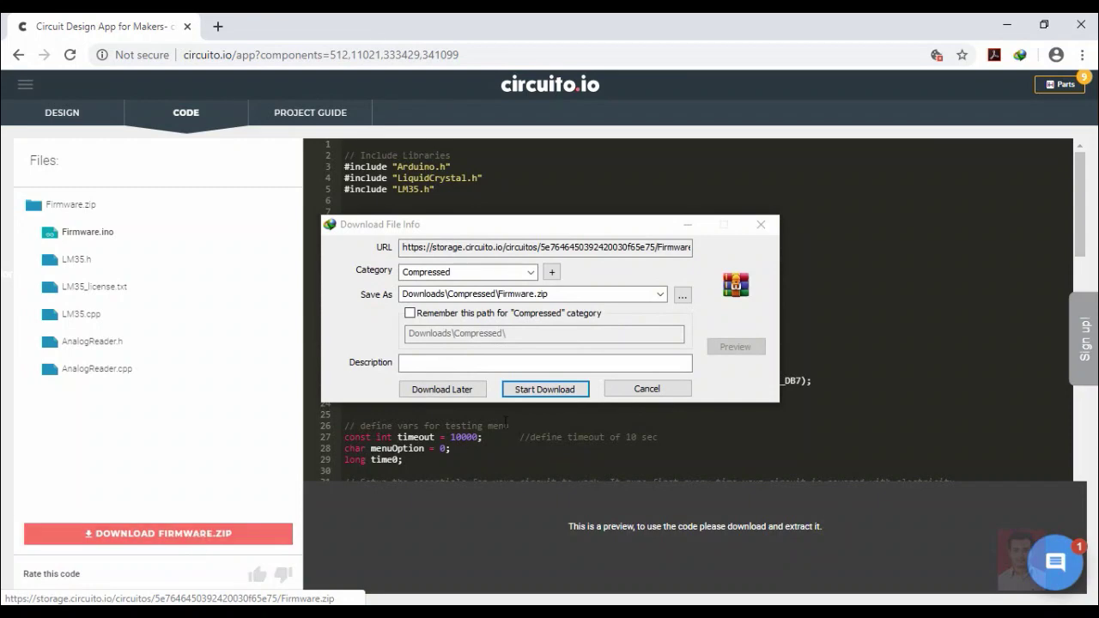
pyautogui.click(572, 383)
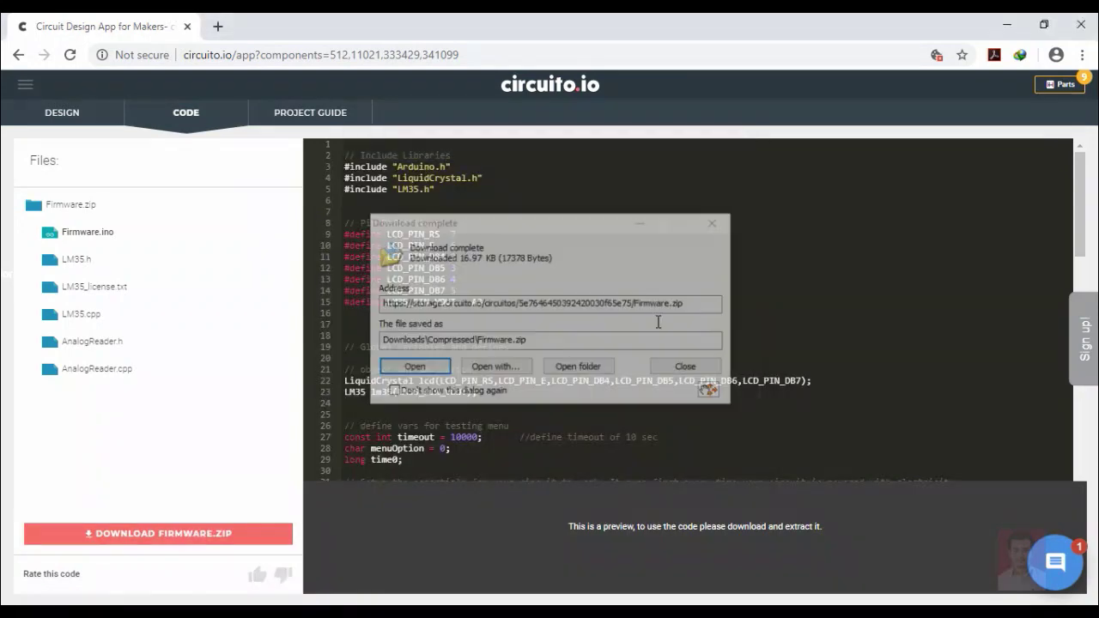
pyautogui.click(564, 370)
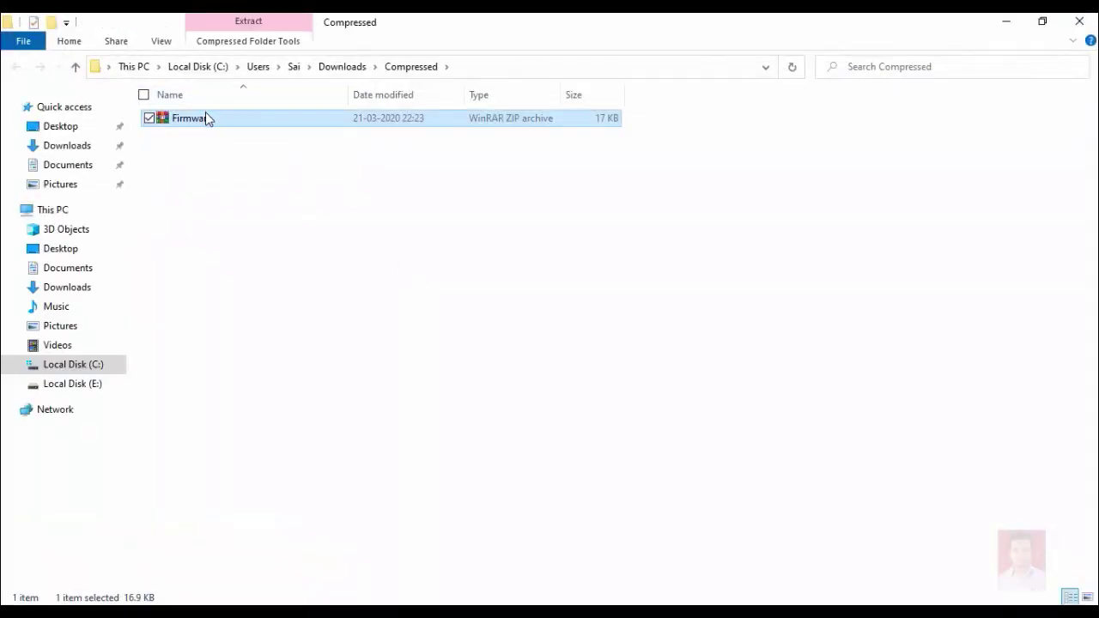
# Step: Extract Firmware.zip to a Firmware folder and open its inner Firmware folder
pyautogui.rightClick(205, 118)
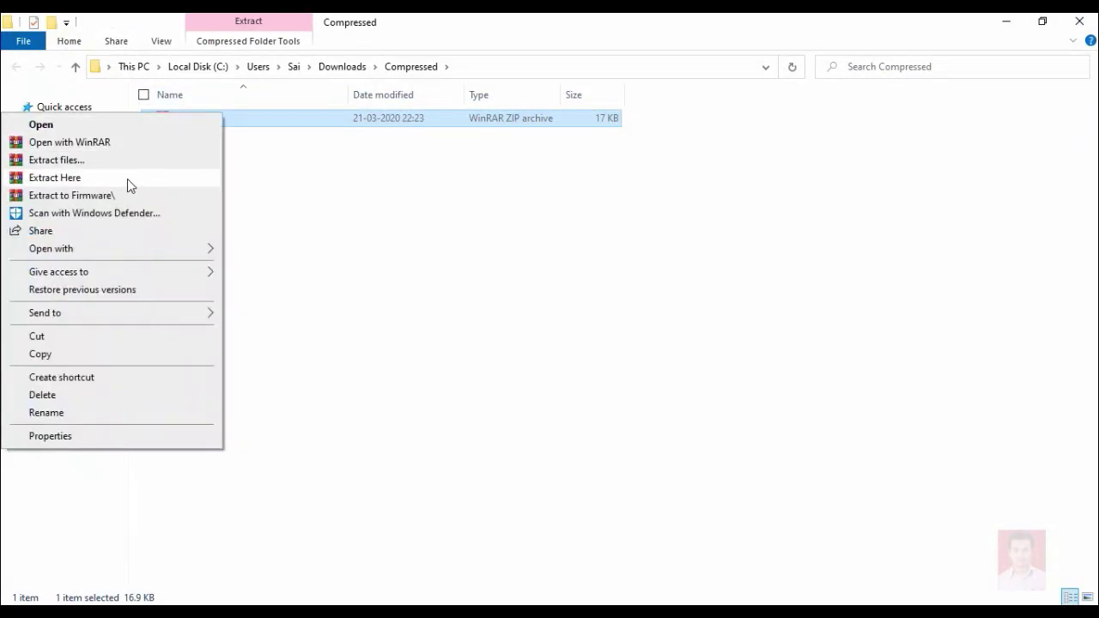
pyautogui.click(125, 196)
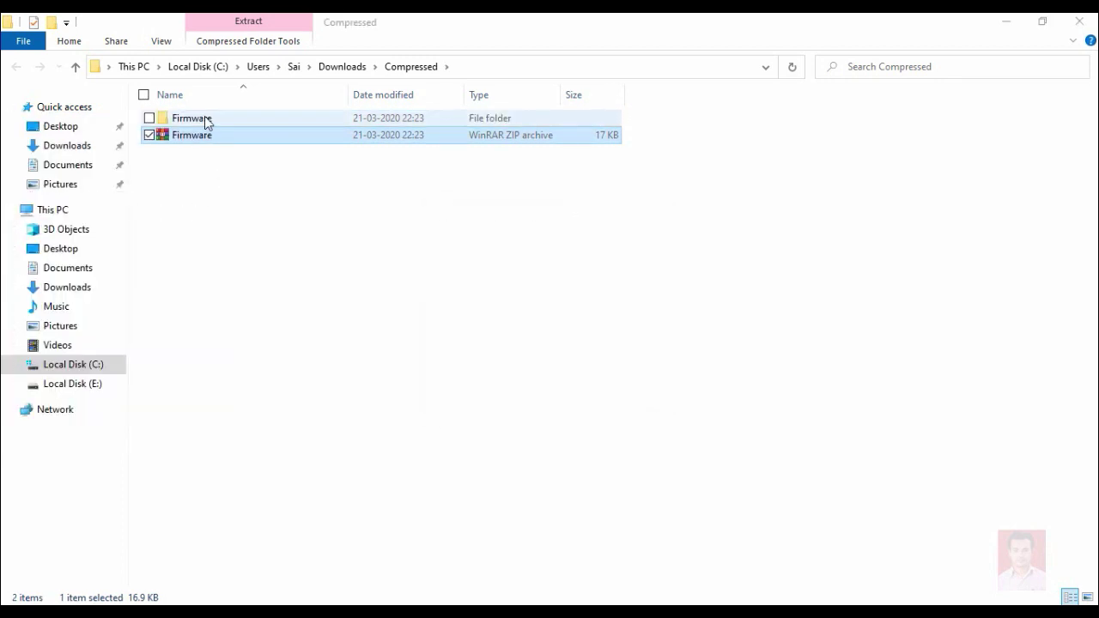
pyautogui.doubleClick(206, 120)
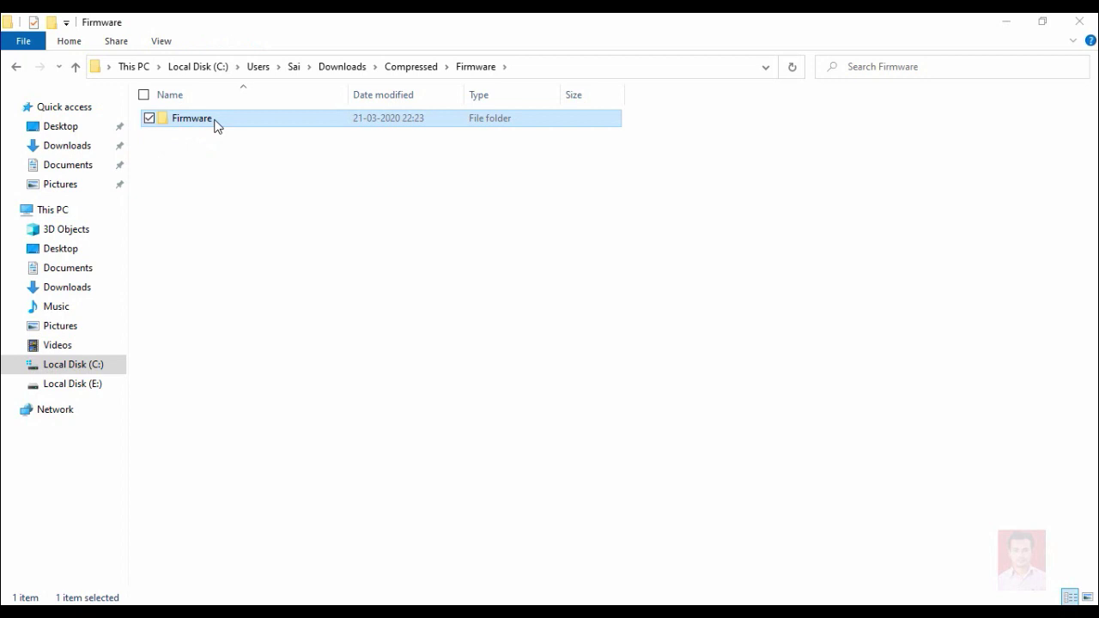
pyautogui.doubleClick(215, 123)
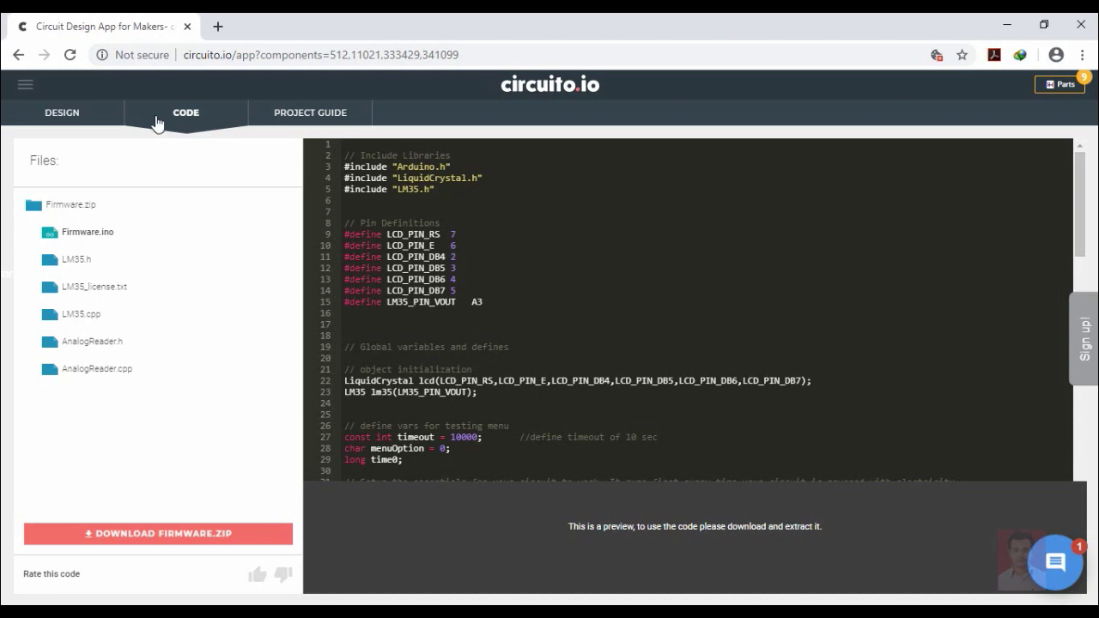
# Step: From the Design view, open the Project Guide and go to its bill of materials
pyautogui.click(99, 117)
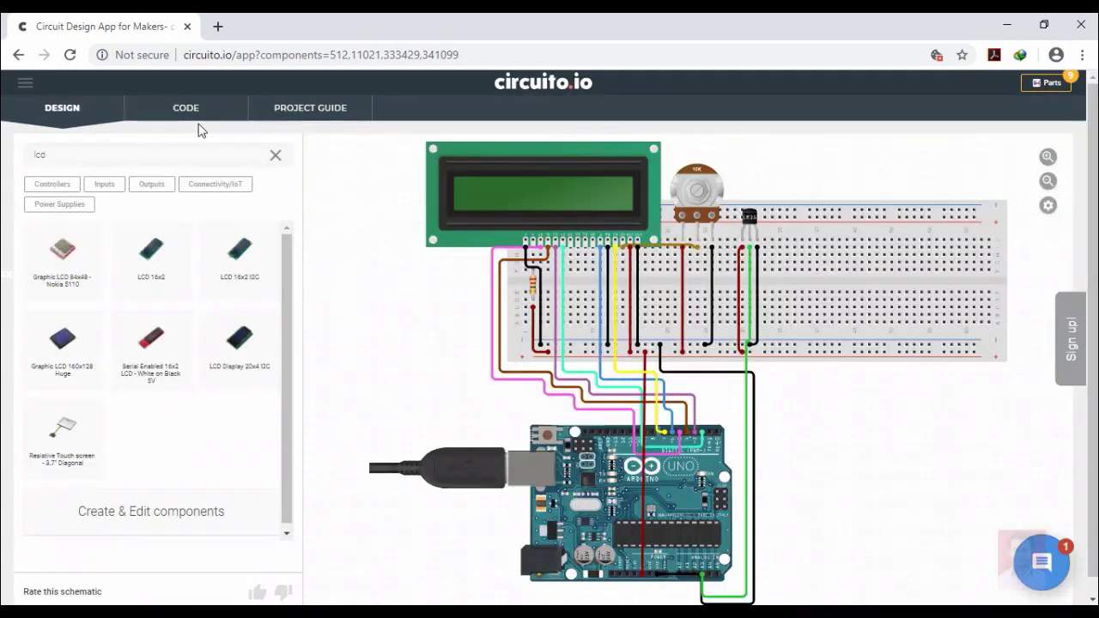
pyautogui.click(316, 119)
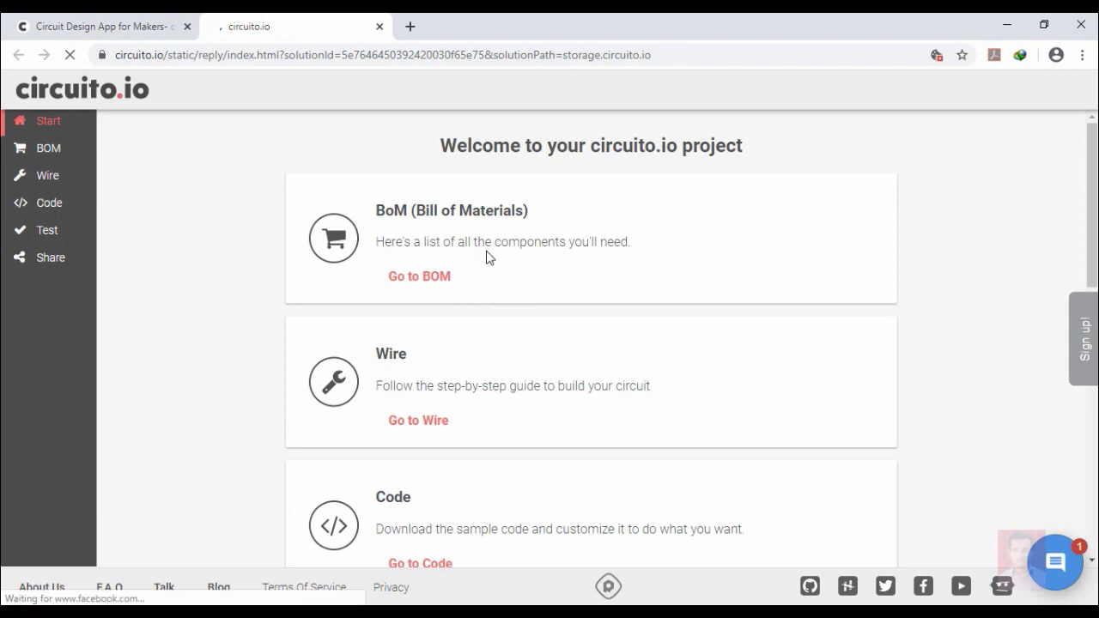
pyautogui.click(424, 285)
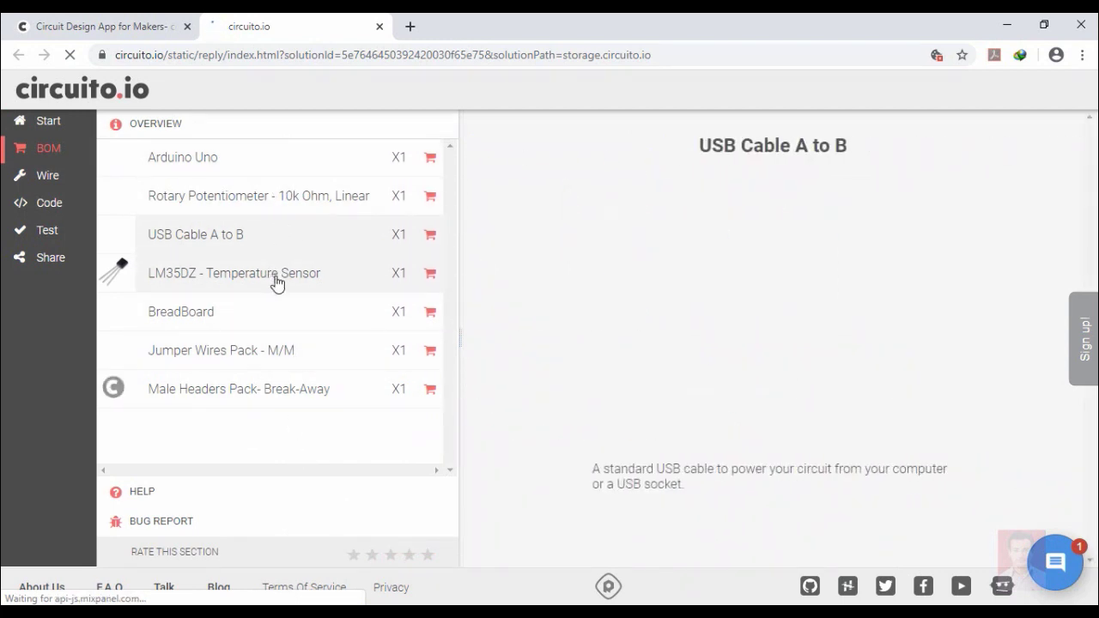
# Step: View the Arduino Uno BOM entry, then step through the guide's Wire, Code and Test sections
pyautogui.click(260, 161)
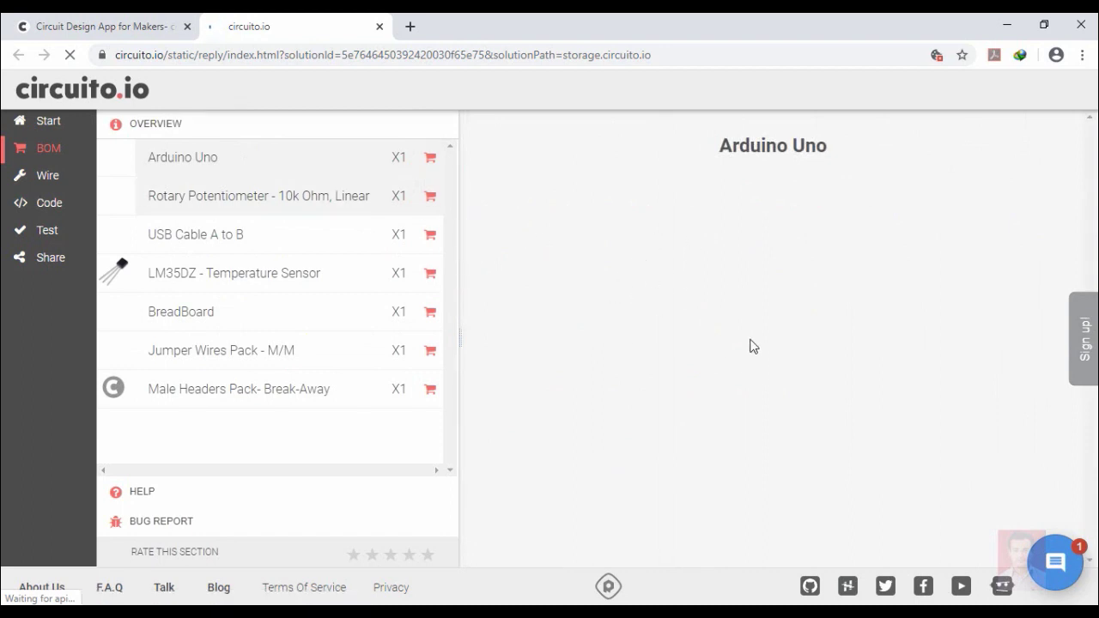
pyautogui.click(52, 182)
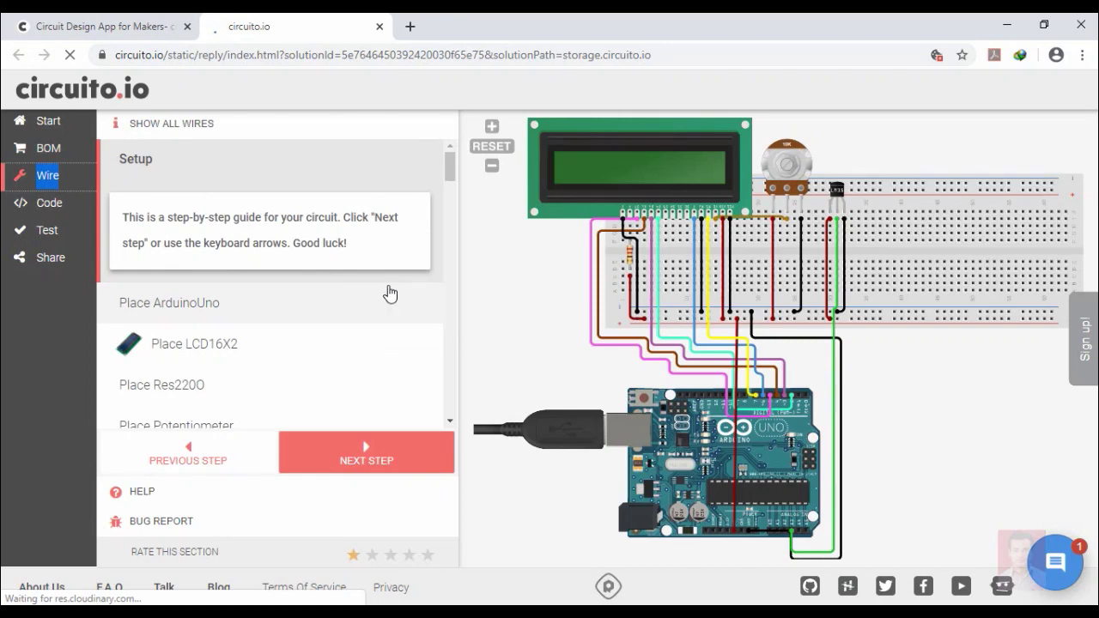
pyautogui.click(53, 213)
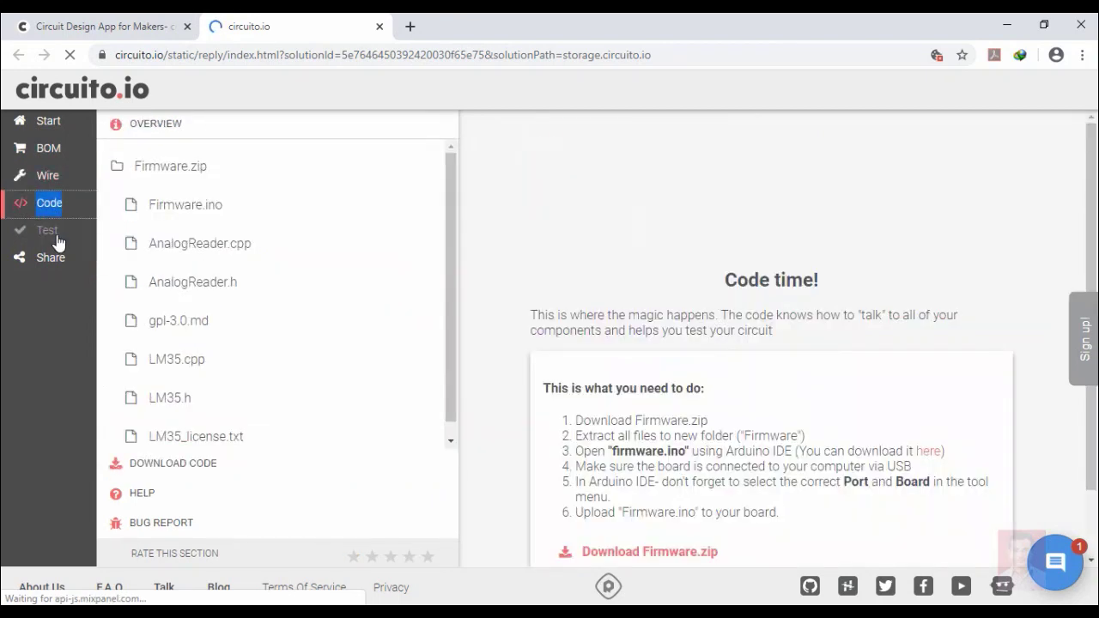
pyautogui.click(56, 237)
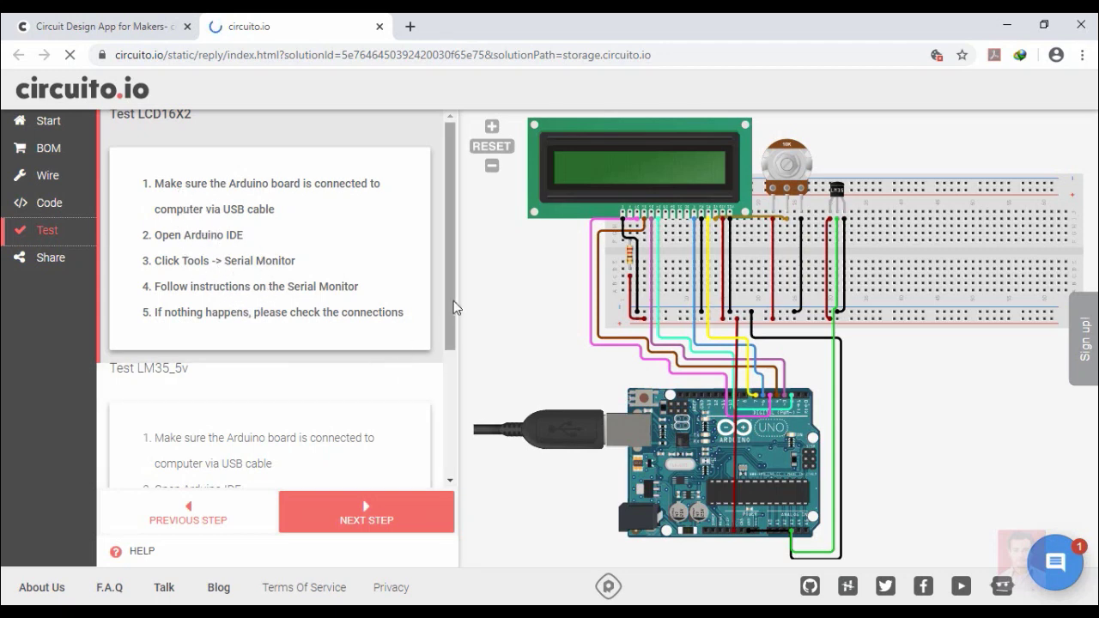
# Step: Zoom the guide to 90%, scroll the test steps, and open the Share page
pyautogui.hotkey('ctrl', '-')
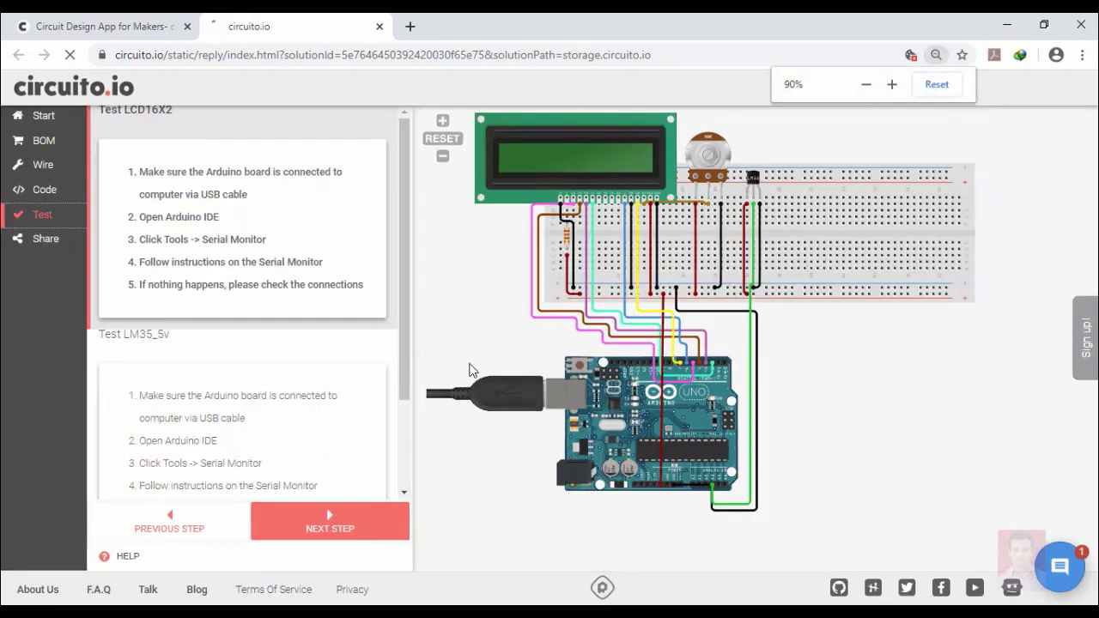
pyautogui.moveTo(407, 325)
pyautogui.mouseDown()
pyautogui.moveTo(407, 427)
pyautogui.moveTo(388, 277)
pyautogui.mouseUp()
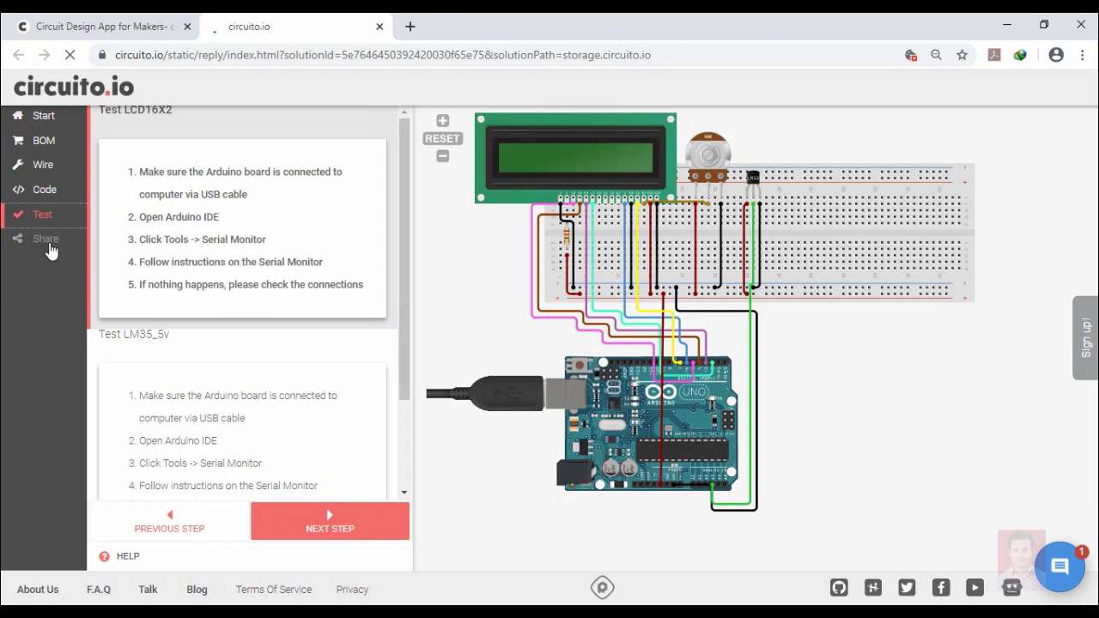
pyautogui.click(50, 246)
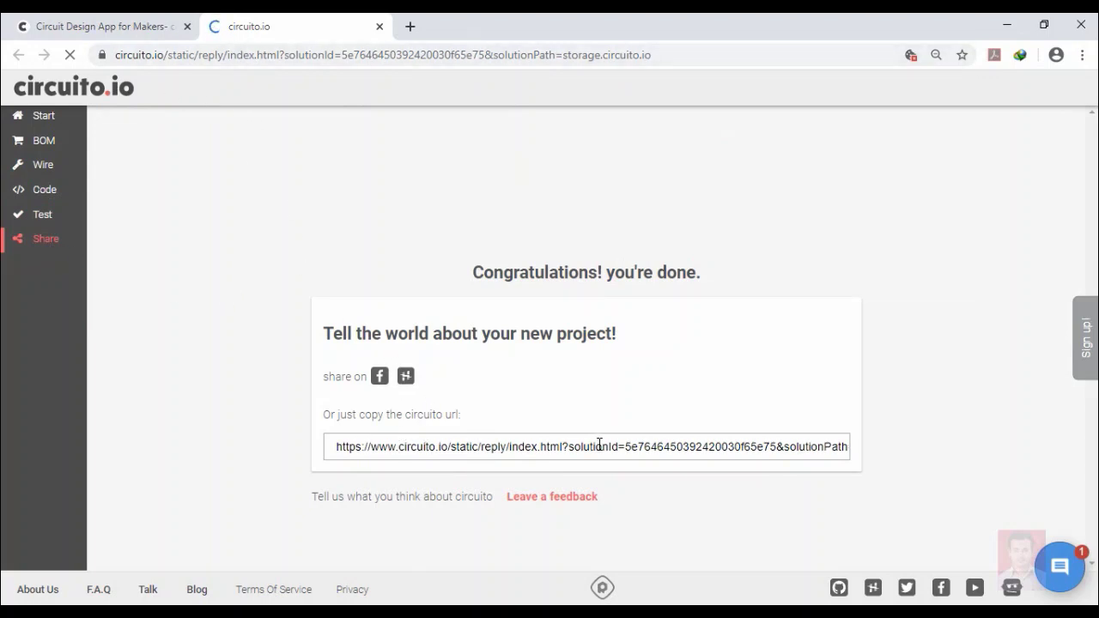
pyautogui.click(335, 446)
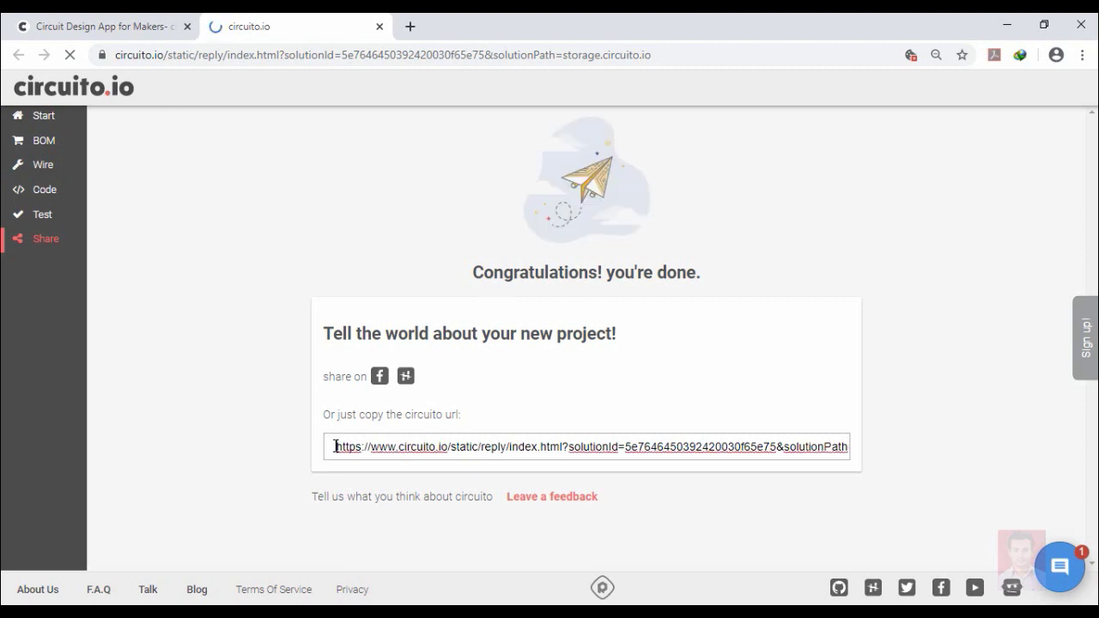